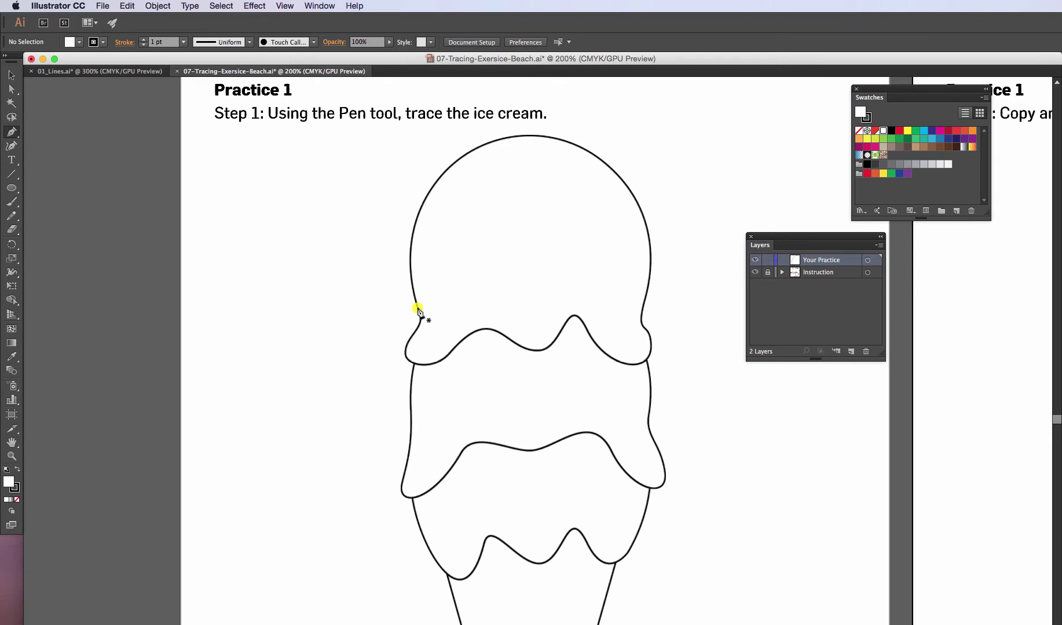
- Trace the top scoop's dome with the Pen tool, curving from the left notch over the peak to the right notch
{"action": "left_click_drag", "start_coordinate": [418, 309], "coordinate": [447, 376]}
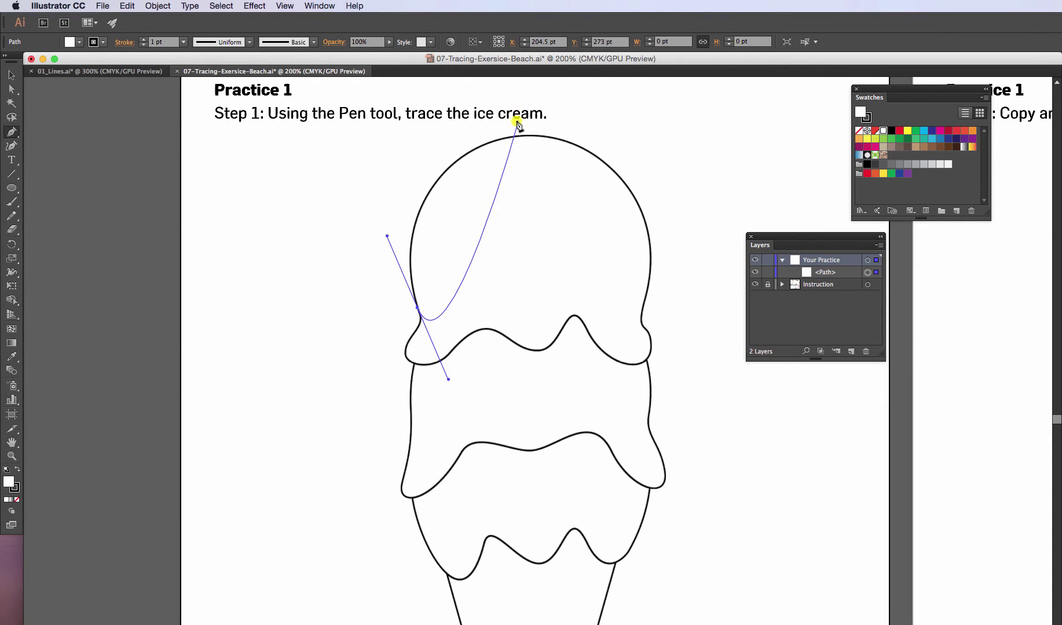
{"action": "key", "text": "super+z"}
{"action": "left_click_drag", "start_coordinate": [420, 314], "coordinate": [379, 227]}
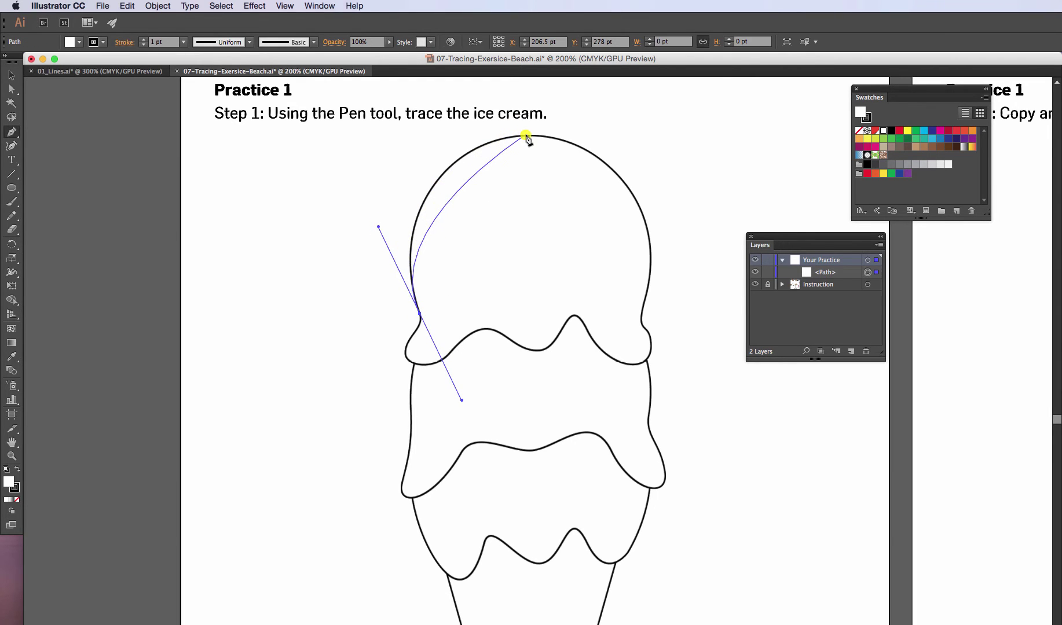
{"action": "left_click_drag", "start_coordinate": [528, 136], "coordinate": [601, 136]}
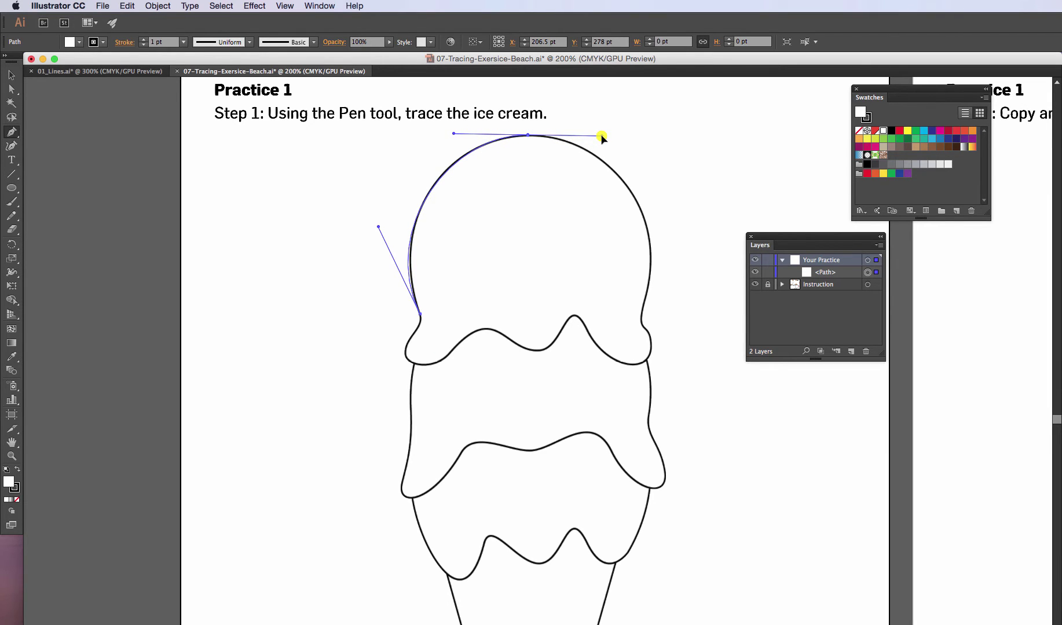
{"action": "left_click_drag", "start_coordinate": [602, 137], "coordinate": [602, 139]}
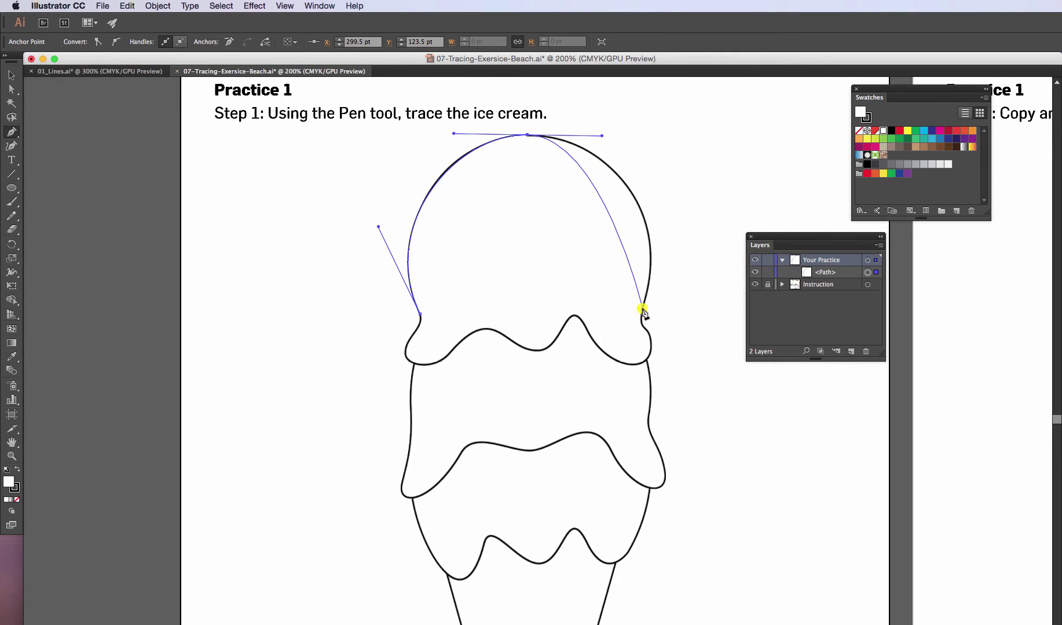
{"action": "left_click_drag", "start_coordinate": [641, 310], "coordinate": [611, 419]}
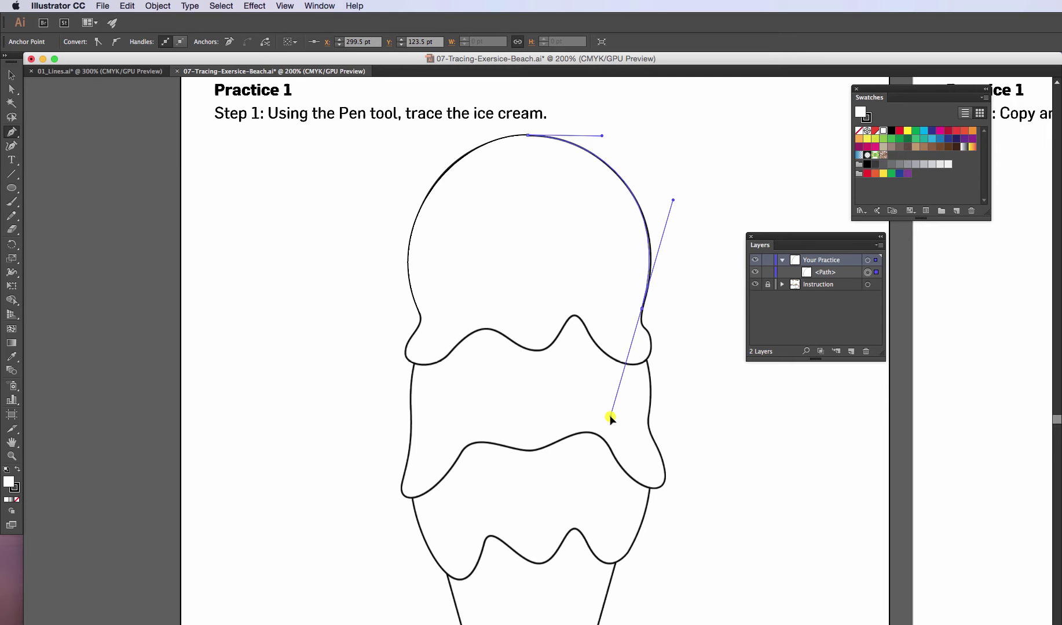
- Shorten the outgoing handle at the right notch, then trace the top scoop's dripping lower edge back to the starting anchor to close the path
{"action": "left_click_drag", "start_coordinate": [611, 418], "coordinate": [587, 313]}
{"action": "left_click_drag", "start_coordinate": [586, 313], "coordinate": [629, 317]}
{"action": "mouse_move", "coordinate": [628, 316]}
{"action": "left_mouse_down"}
{"action": "mouse_move", "coordinate": [643, 330]}
{"action": "mouse_move", "coordinate": [643, 316]}
{"action": "mouse_move", "coordinate": [648, 331]}
{"action": "mouse_move", "coordinate": [634, 325]}
{"action": "left_mouse_up"}
{"action": "scroll", "coordinate": [634, 325], "scroll_direction": "up", "scroll_amount": 1}
{"action": "scroll", "coordinate": [634, 325], "scroll_direction": "down", "scroll_amount": 1}
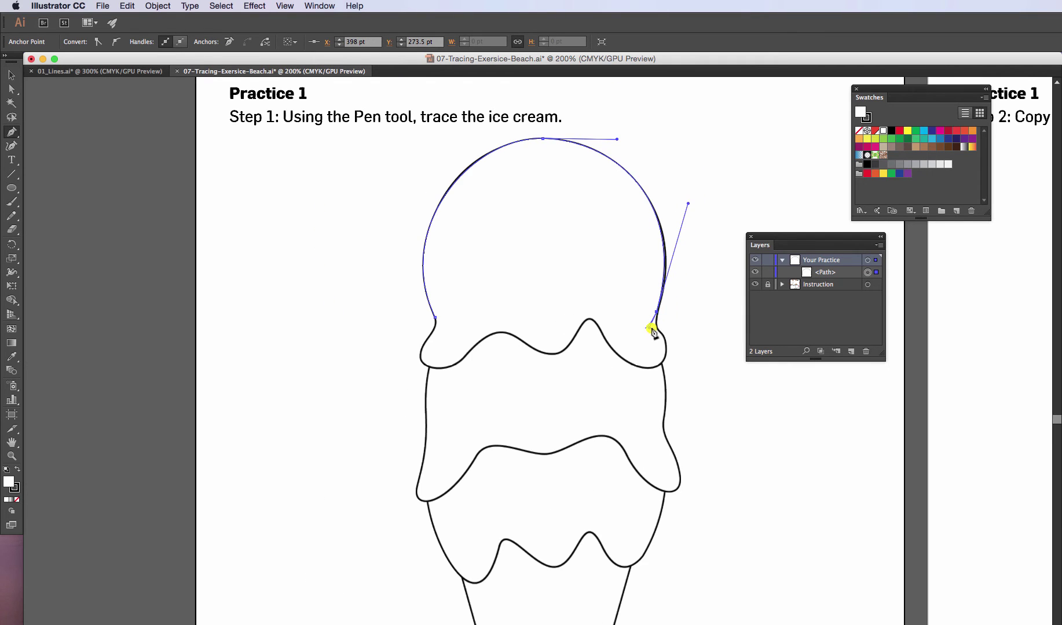
{"action": "left_click", "coordinate": [664, 335]}
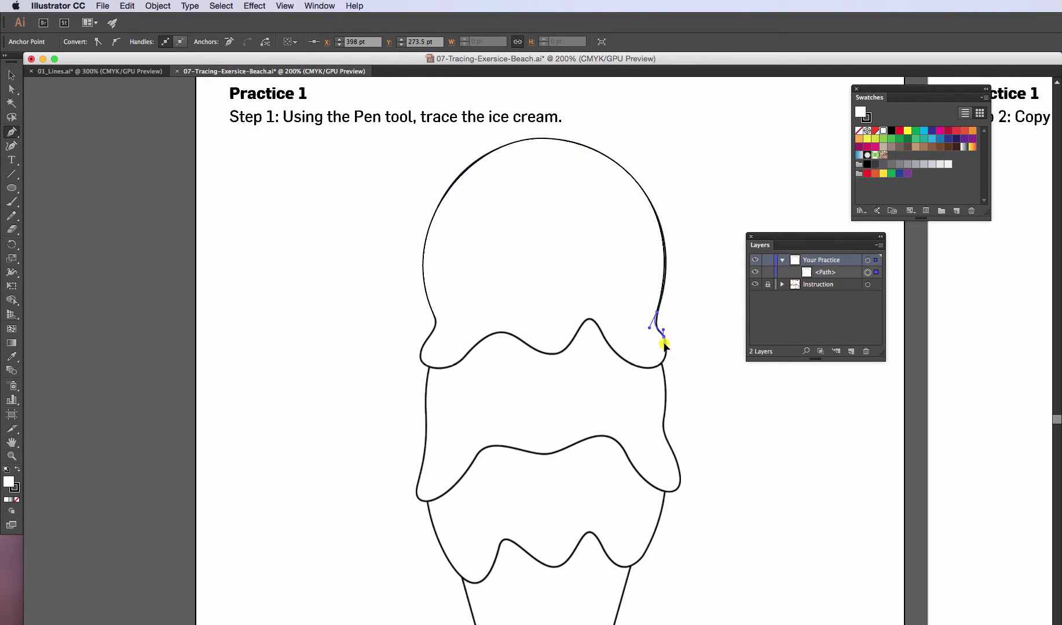
{"action": "left_click", "coordinate": [664, 347]}
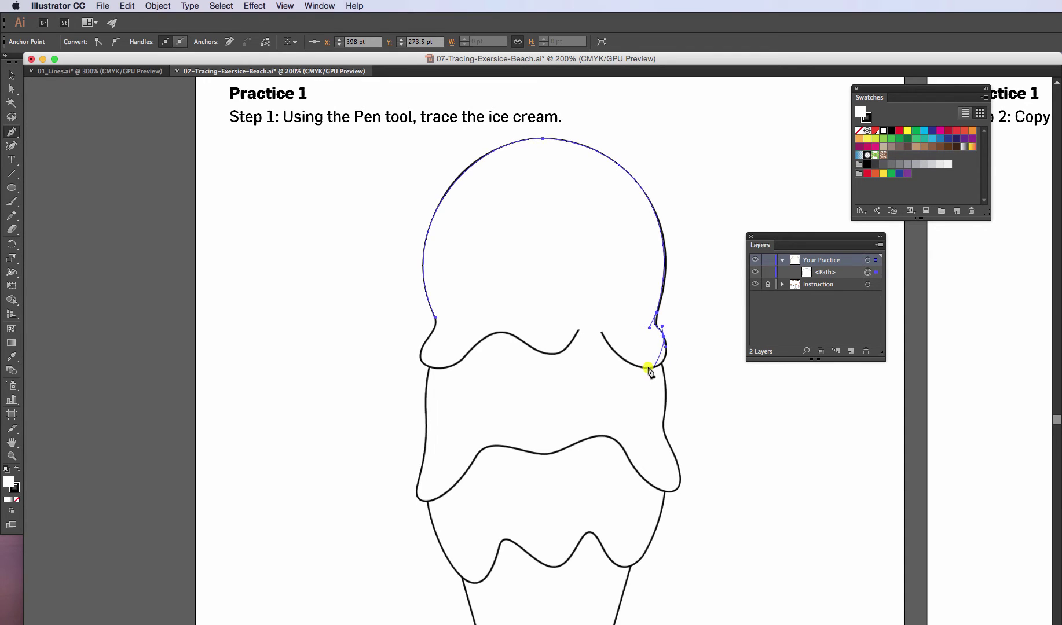
{"action": "mouse_move", "coordinate": [635, 368]}
{"action": "left_mouse_down"}
{"action": "mouse_move", "coordinate": [597, 352]}
{"action": "mouse_move", "coordinate": [602, 311]}
{"action": "mouse_move", "coordinate": [576, 326]}
{"action": "mouse_move", "coordinate": [571, 344]}
{"action": "mouse_move", "coordinate": [512, 340]}
{"action": "mouse_move", "coordinate": [466, 347]}
{"action": "mouse_move", "coordinate": [462, 358]}
{"action": "mouse_move", "coordinate": [417, 353]}
{"action": "mouse_move", "coordinate": [396, 335]}
{"action": "mouse_move", "coordinate": [410, 348]}
{"action": "mouse_move", "coordinate": [438, 323]}
{"action": "left_mouse_up"}
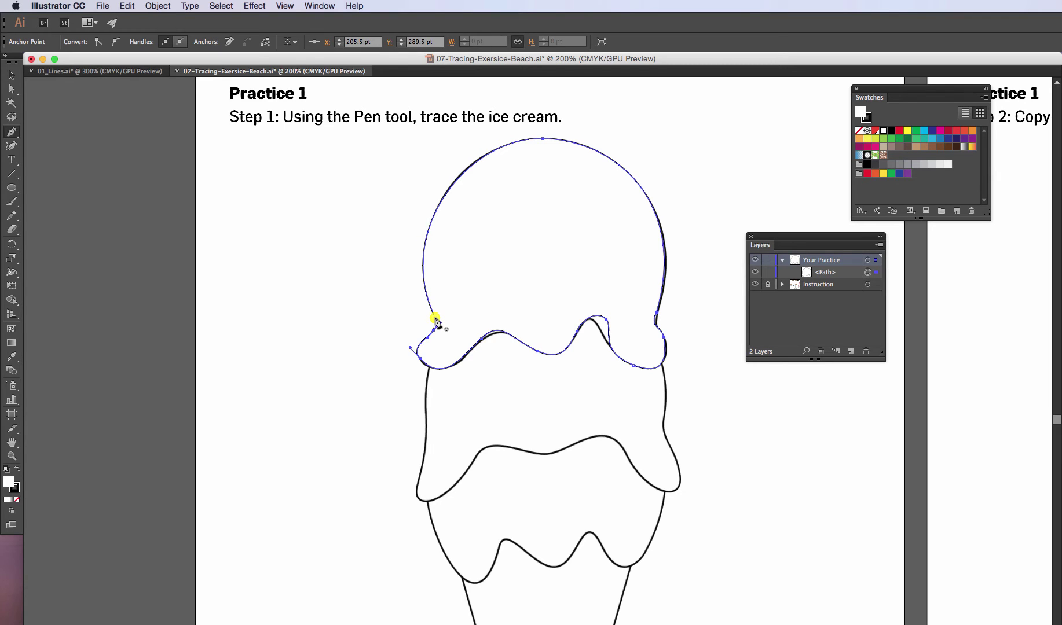
{"action": "left_click", "coordinate": [435, 320]}
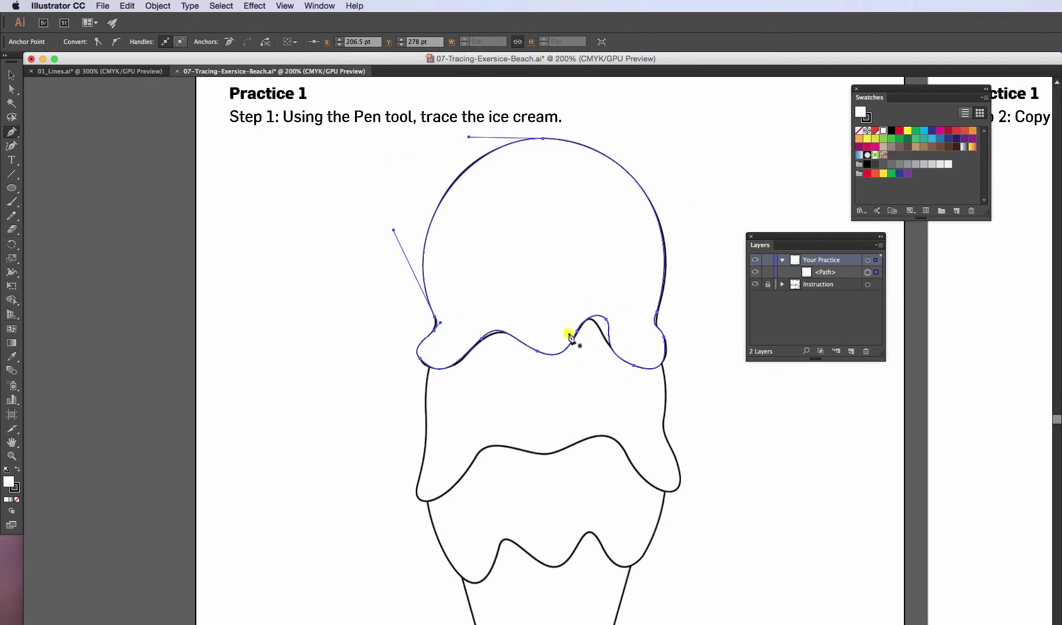
- Adjust the anchor points along the top scoop's wavy lower edge and right notch to match the template outline
{"action": "left_click", "coordinate": [12, 91]}
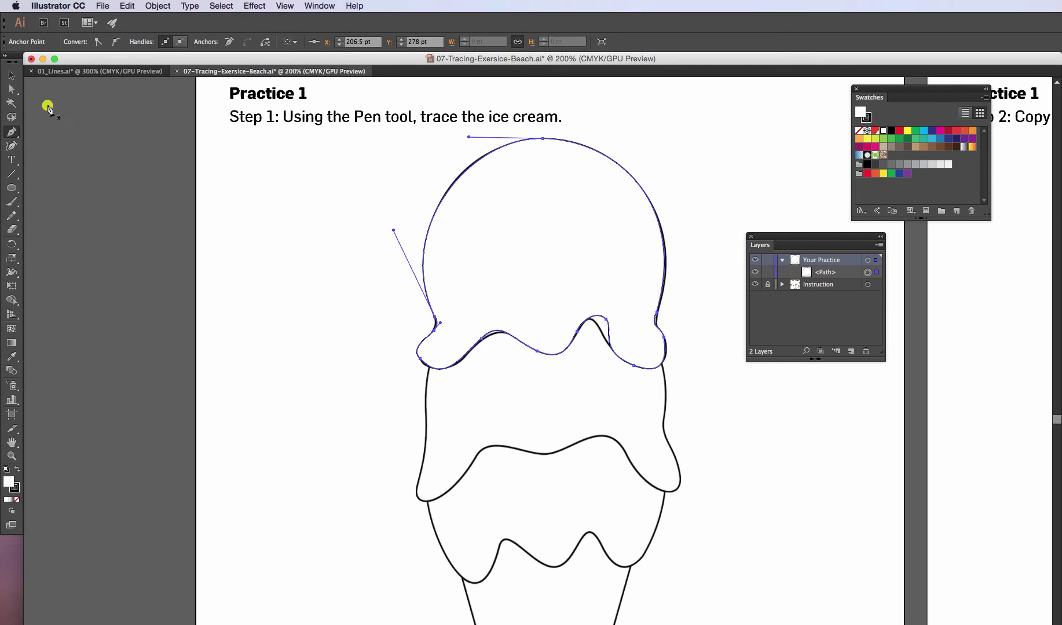
{"action": "left_click", "coordinate": [605, 320]}
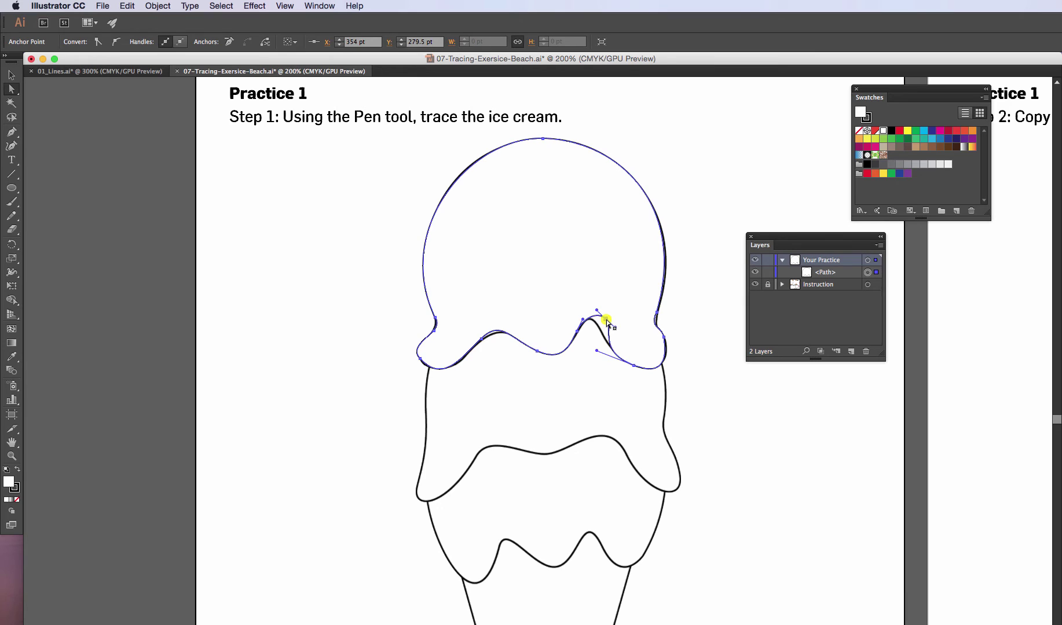
{"action": "left_click_drag", "start_coordinate": [607, 319], "coordinate": [598, 325]}
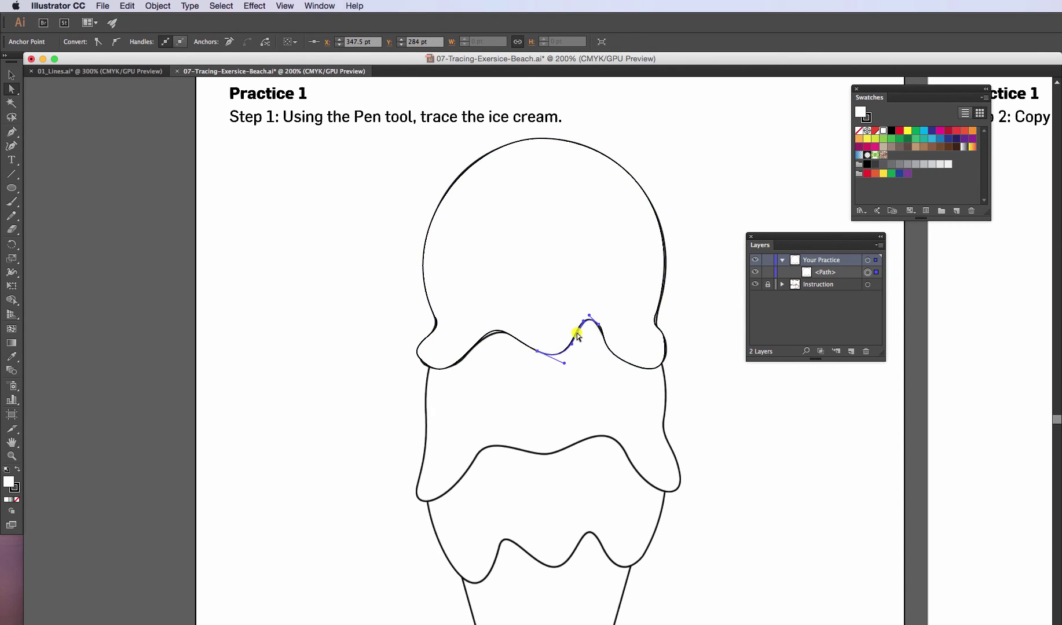
{"action": "left_click_drag", "start_coordinate": [481, 341], "coordinate": [481, 341]}
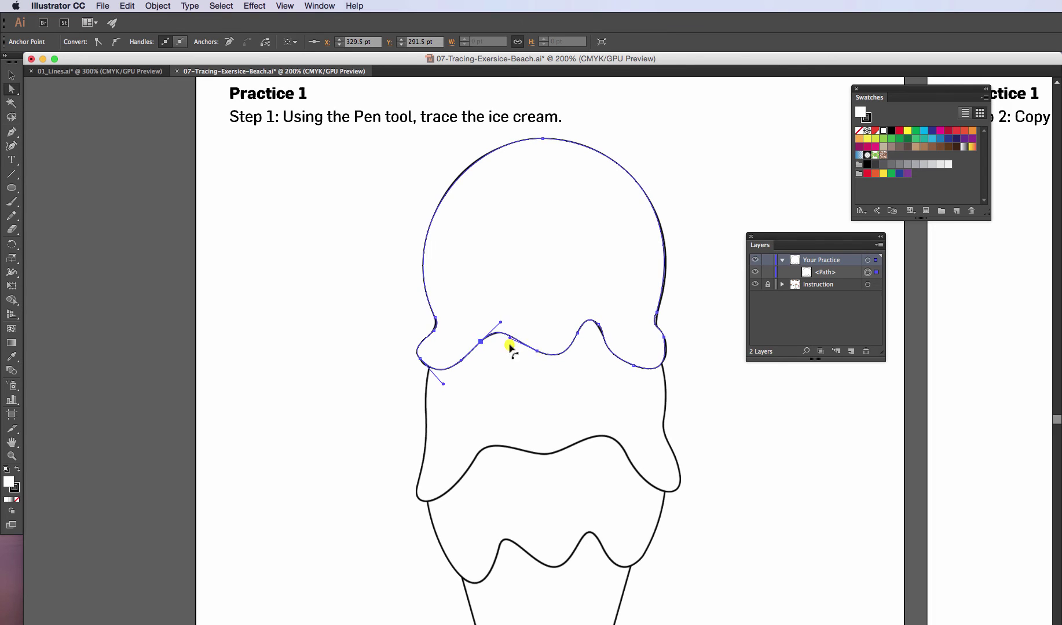
{"action": "left_click", "coordinate": [536, 351]}
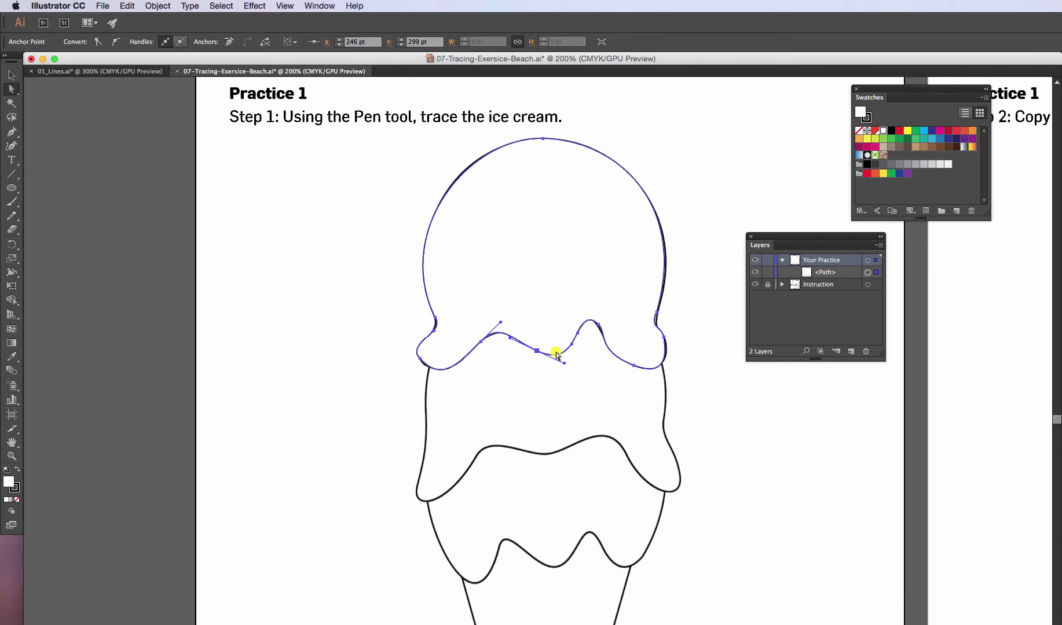
{"action": "left_click", "coordinate": [656, 312]}
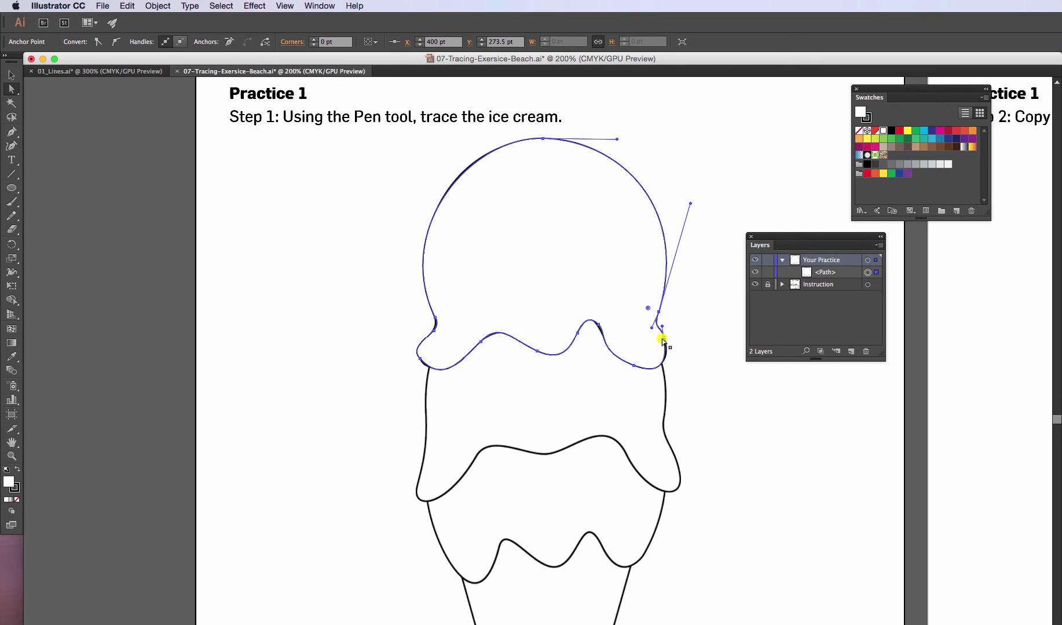
{"action": "left_click_drag", "start_coordinate": [663, 339], "coordinate": [665, 344]}
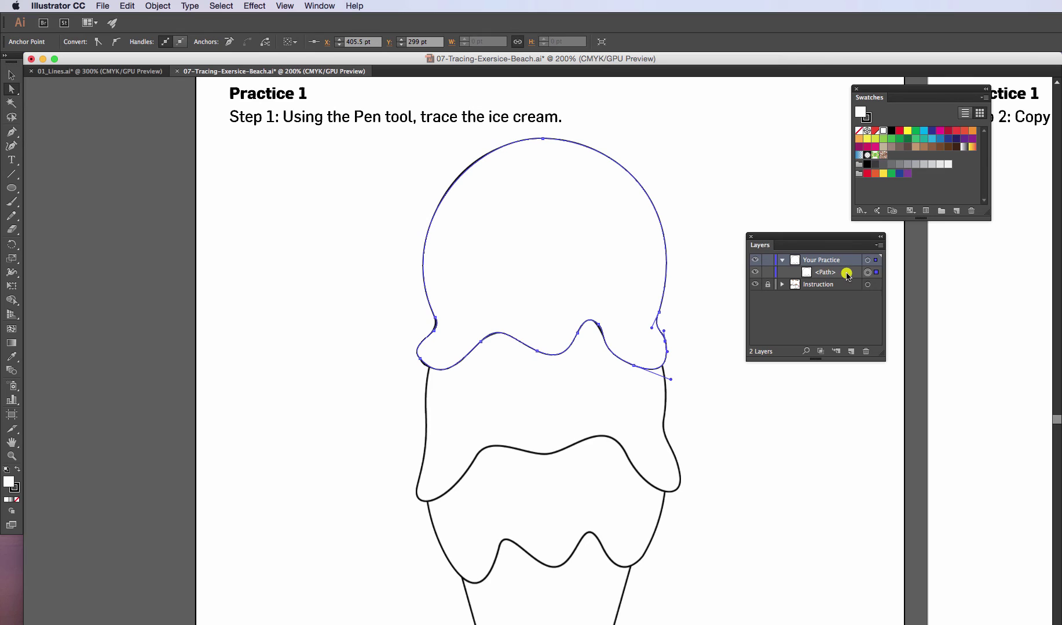
- Start a new Pen path for the second scoop, tracing its left side, wavy lower edge and right drip
{"action": "left_click", "coordinate": [822, 273]}
{"action": "left_click", "coordinate": [867, 272]}
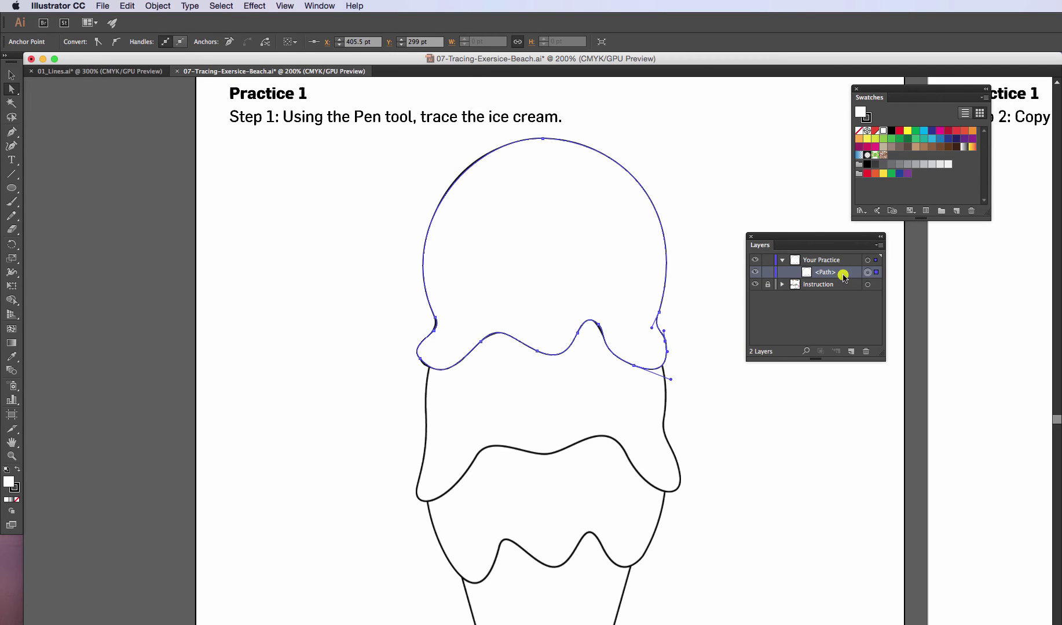
{"action": "left_click", "coordinate": [12, 134]}
{"action": "left_click_drag", "start_coordinate": [430, 369], "coordinate": [425, 395]}
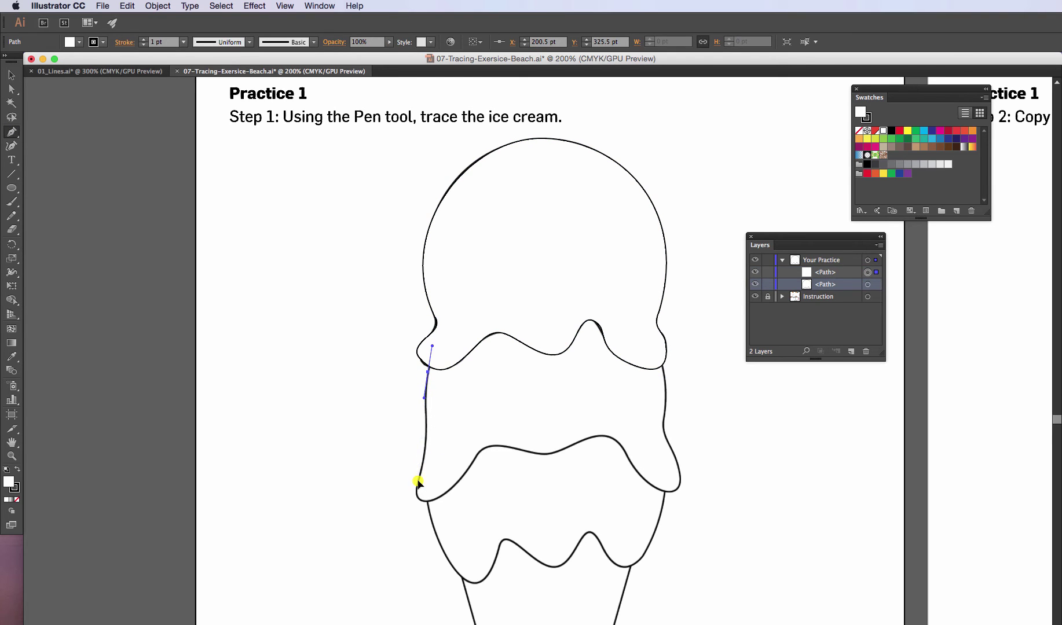
{"action": "left_click_drag", "start_coordinate": [418, 482], "coordinate": [466, 475]}
{"action": "left_click_drag", "start_coordinate": [509, 446], "coordinate": [611, 427]}
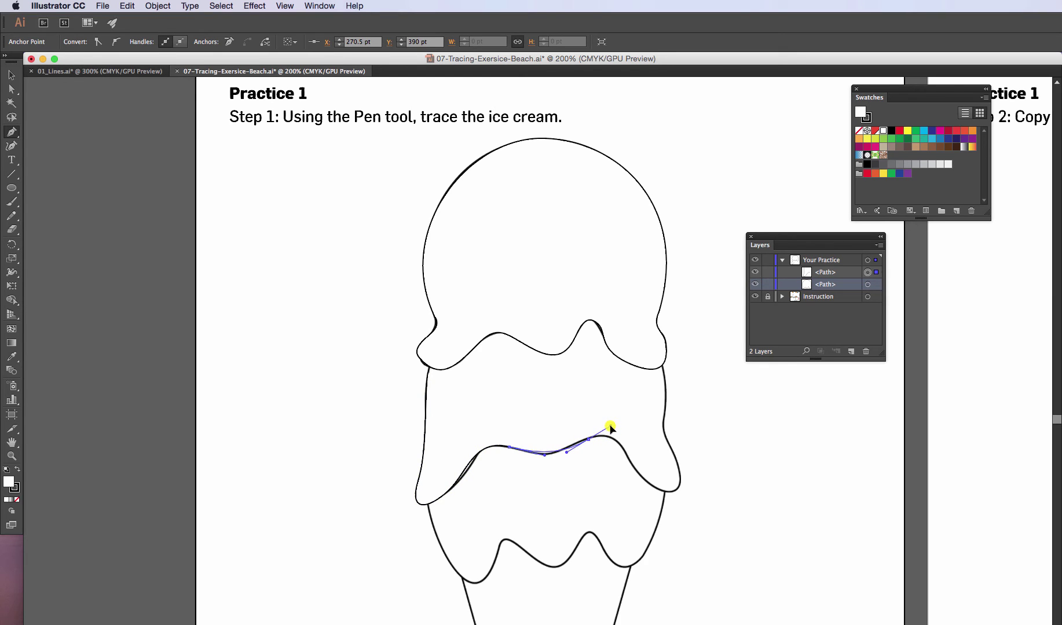
{"action": "left_click_drag", "start_coordinate": [634, 469], "coordinate": [650, 495]}
{"action": "left_click_drag", "start_coordinate": [673, 490], "coordinate": [684, 486]}
{"action": "left_click_drag", "start_coordinate": [671, 445], "coordinate": [659, 431]}
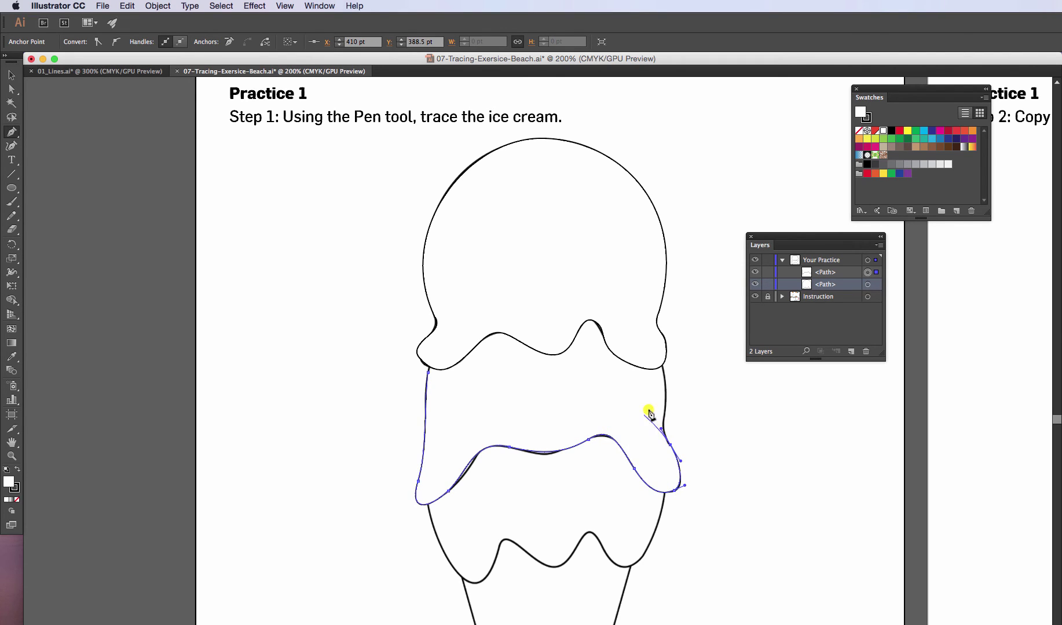
- Continue up the second scoop's right side and close the path with a rounded curve overlapping the top scoop
{"action": "left_click", "coordinate": [665, 397]}
{"action": "left_click_drag", "start_coordinate": [666, 392], "coordinate": [667, 372]}
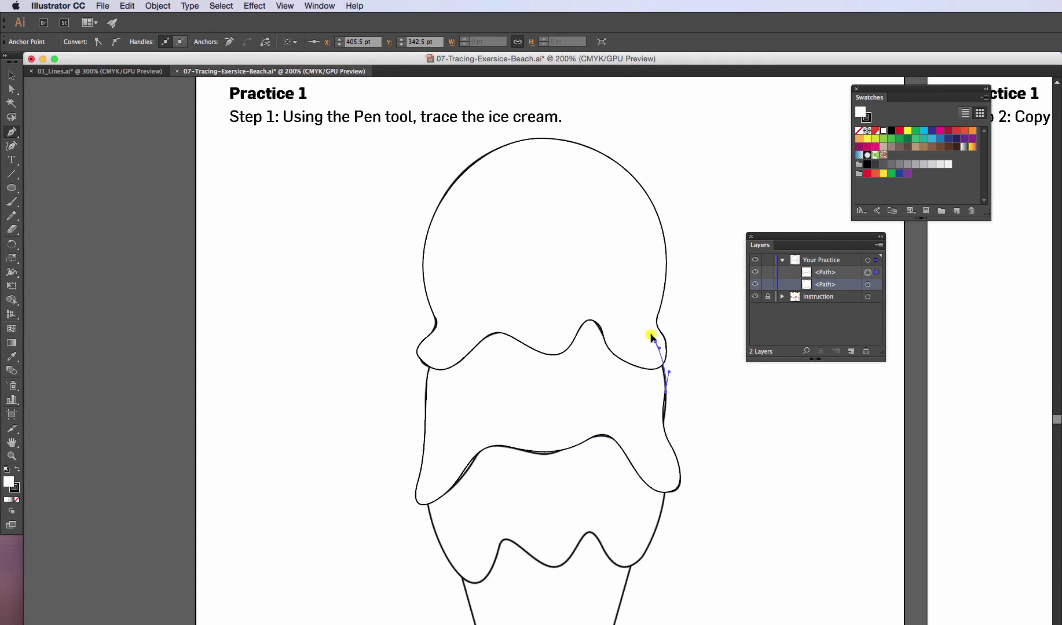
{"action": "left_click_drag", "start_coordinate": [657, 345], "coordinate": [617, 289]}
{"action": "left_click_drag", "start_coordinate": [618, 289], "coordinate": [586, 273]}
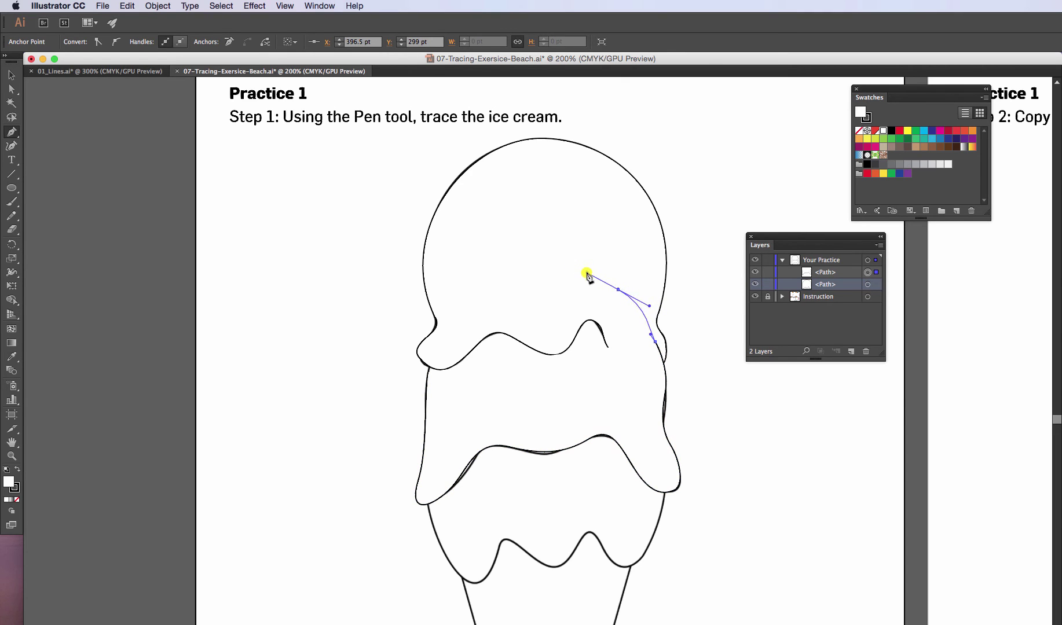
{"action": "left_click_drag", "start_coordinate": [499, 282], "coordinate": [479, 292]}
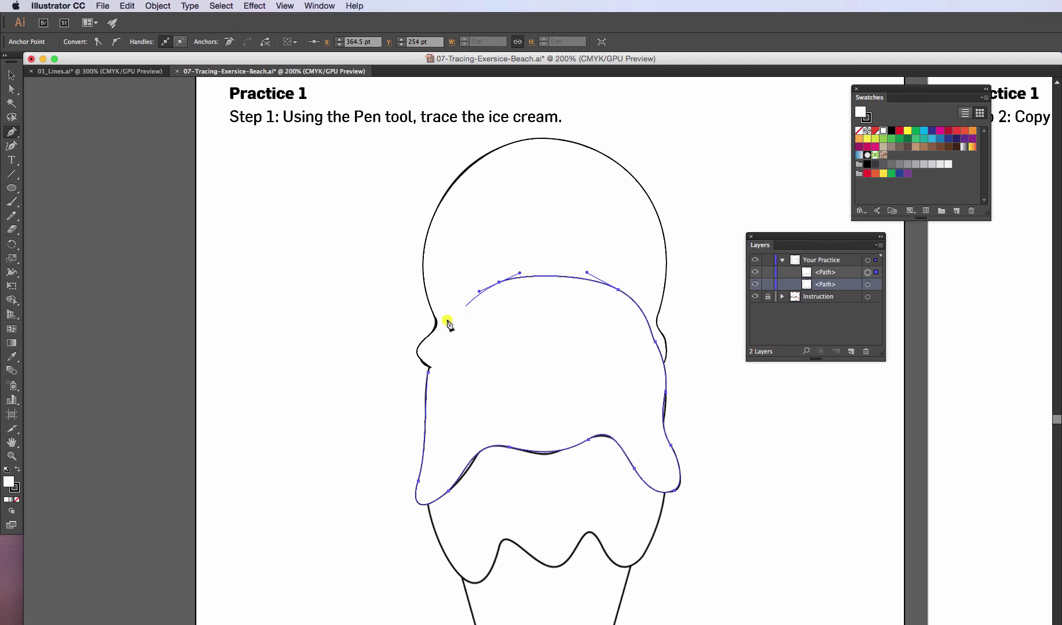
{"action": "left_click_drag", "start_coordinate": [436, 349], "coordinate": [429, 375]}
{"action": "left_click", "coordinate": [429, 373]}
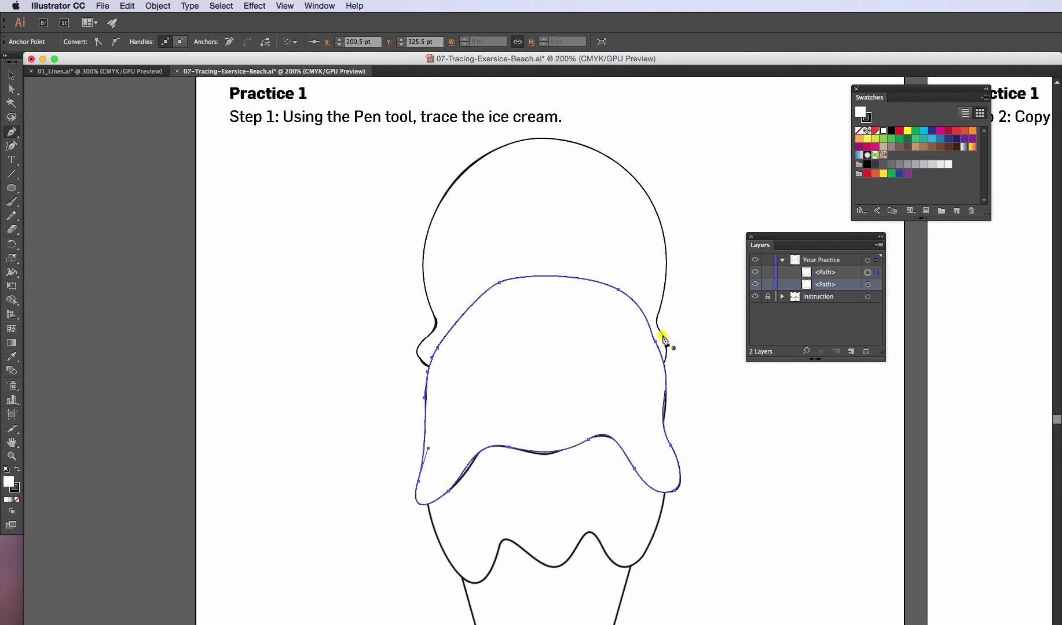
- Move the second scoop's path beneath the top scoop's path in the Your Practice layer and deselect everything
{"action": "left_click", "coordinate": [831, 274]}
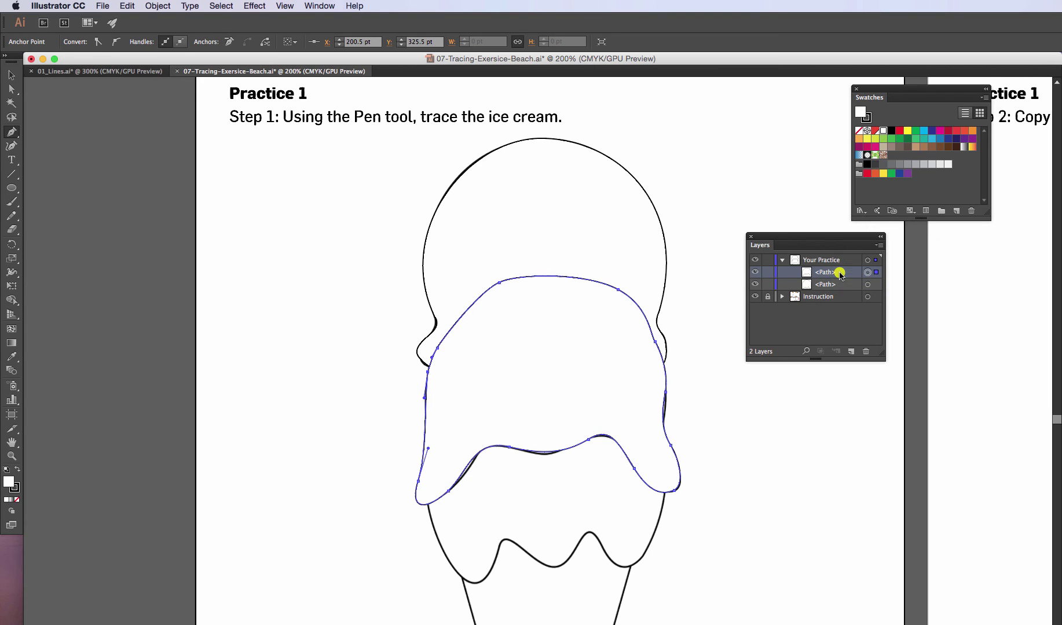
{"action": "left_click_drag", "start_coordinate": [841, 276], "coordinate": [840, 289]}
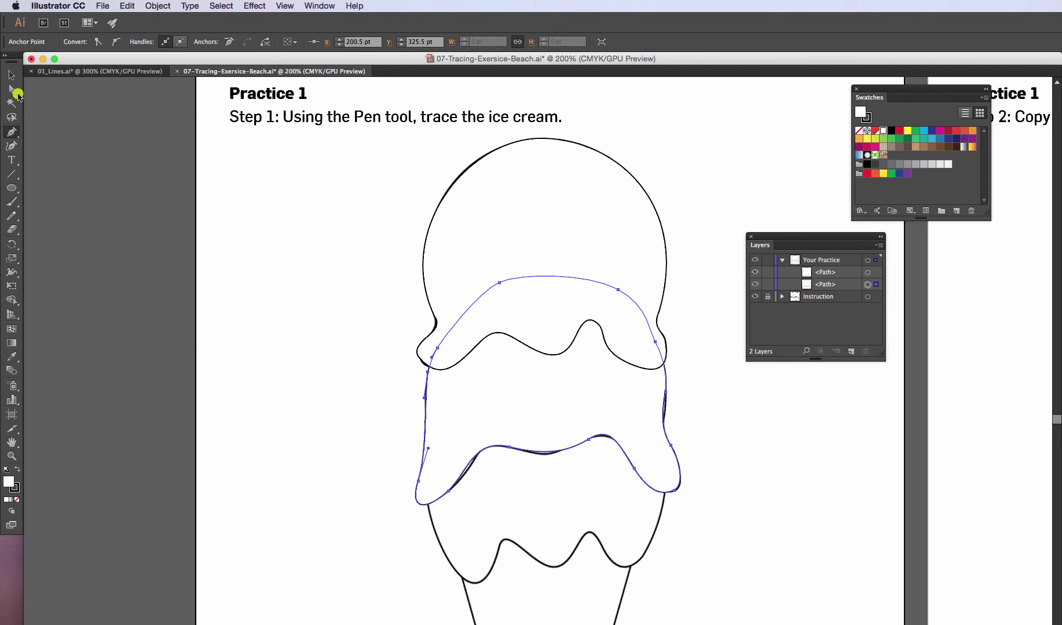
{"action": "left_click", "coordinate": [11, 76]}
{"action": "left_click_drag", "start_coordinate": [339, 283], "coordinate": [516, 416]}
{"action": "left_click", "coordinate": [268, 295]}
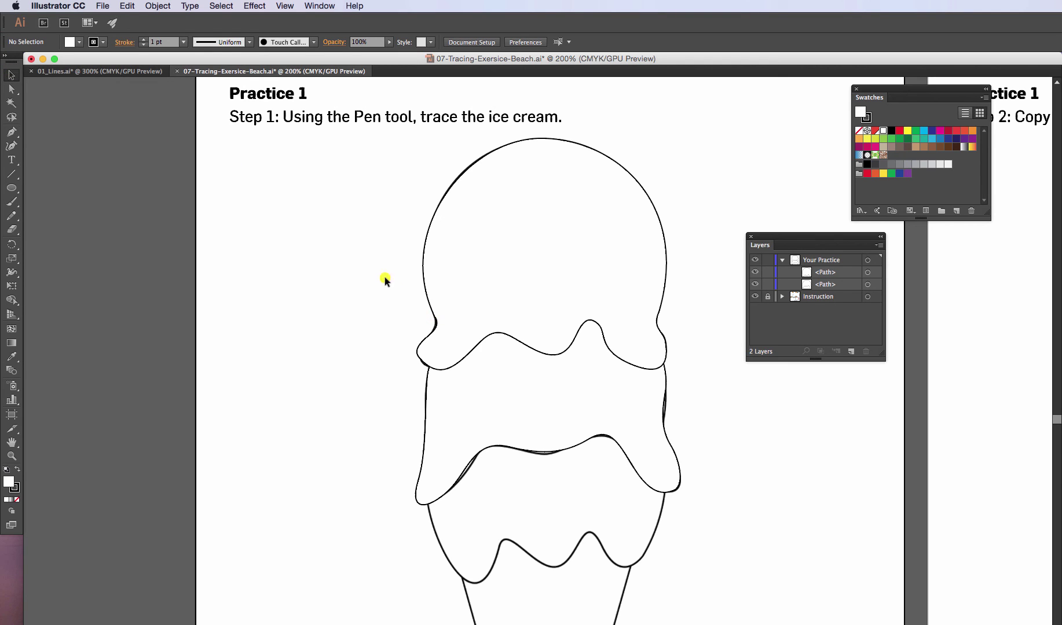
- Select both traced scoop paths together and copy them
{"action": "left_click_drag", "start_coordinate": [374, 200], "coordinate": [698, 415]}
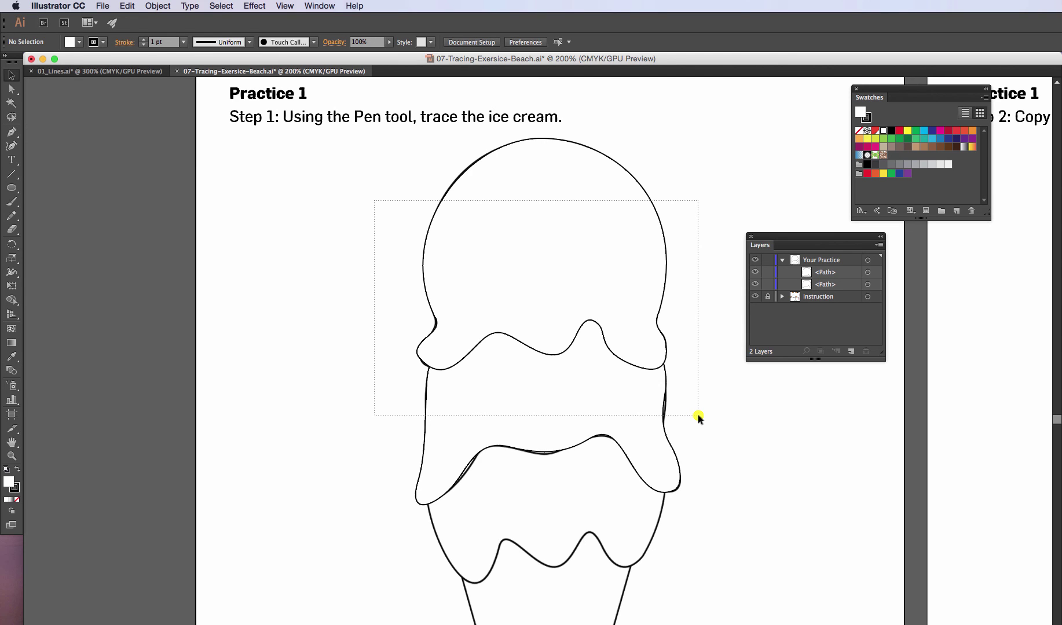
{"action": "left_click_drag", "start_coordinate": [697, 414], "coordinate": [698, 414]}
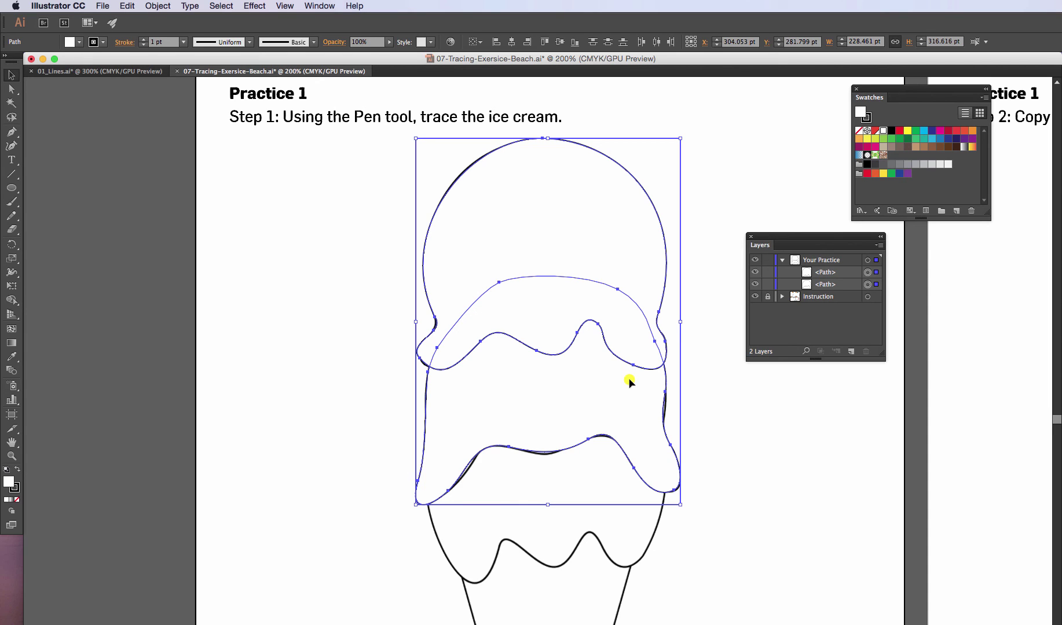
{"action": "key", "text": "a"}
{"action": "key", "text": "v"}
{"action": "key", "text": "super+c"}
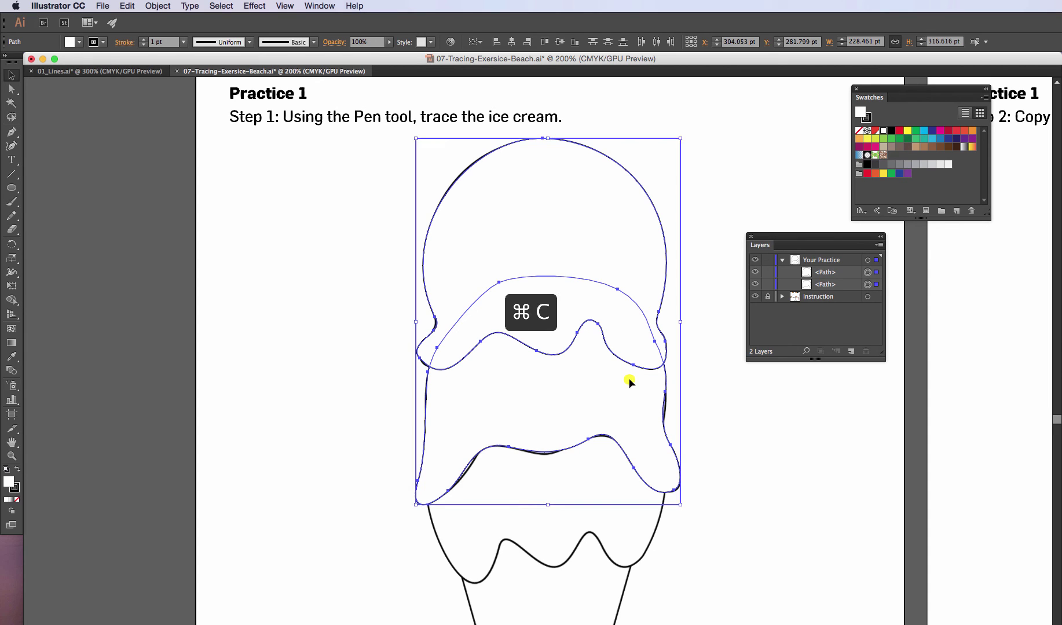
- Paste the two scoops onto the Step 2 artboard, position them below its instruction text and deselect them
{"action": "scroll", "coordinate": [817, 413], "scroll_direction": "right", "scroll_amount": 15}
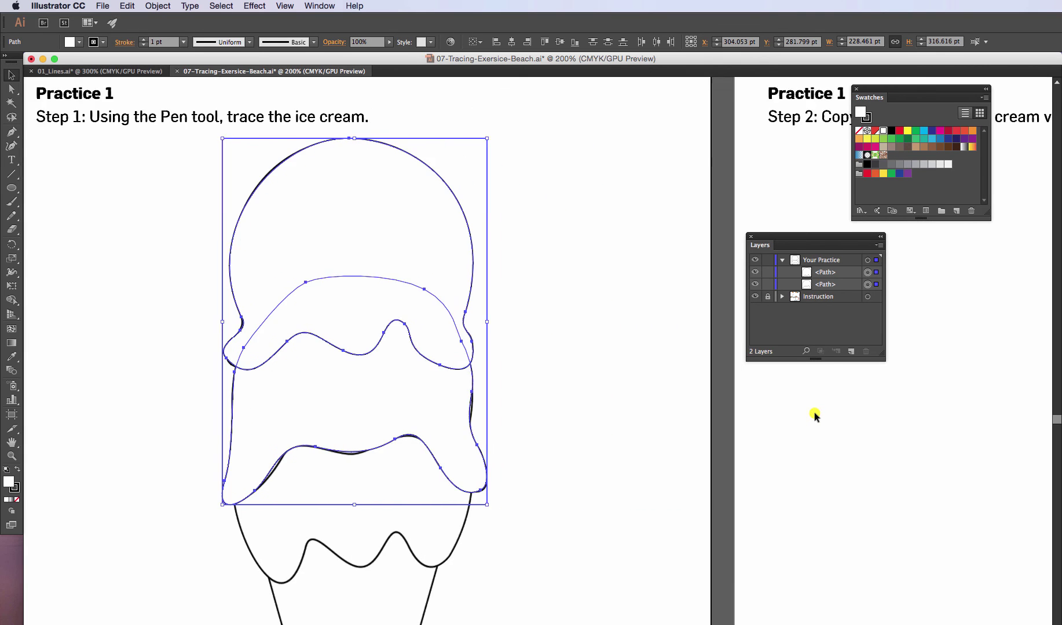
{"action": "scroll", "coordinate": [814, 412], "scroll_direction": "right", "scroll_amount": 8}
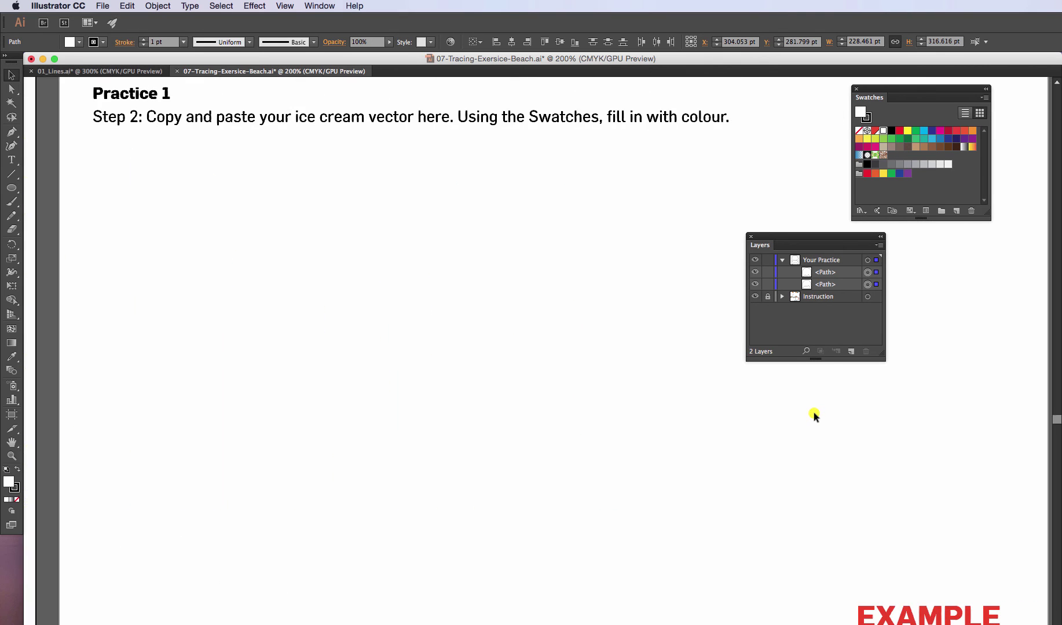
{"action": "key", "text": "super+v"}
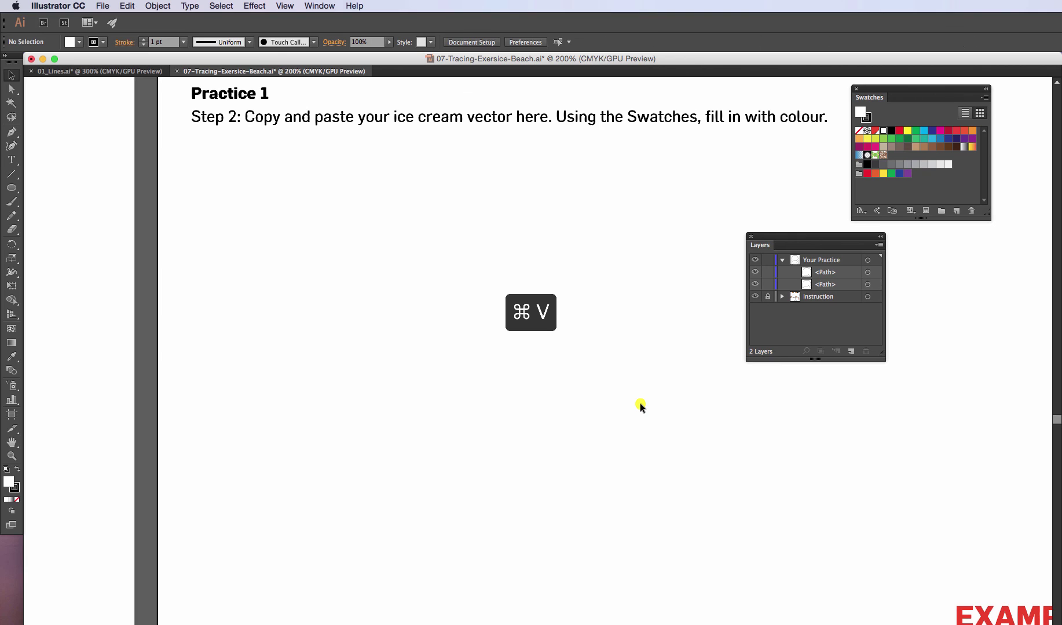
{"action": "left_click_drag", "start_coordinate": [659, 351], "coordinate": [702, 257]}
{"action": "left_click", "coordinate": [762, 434]}
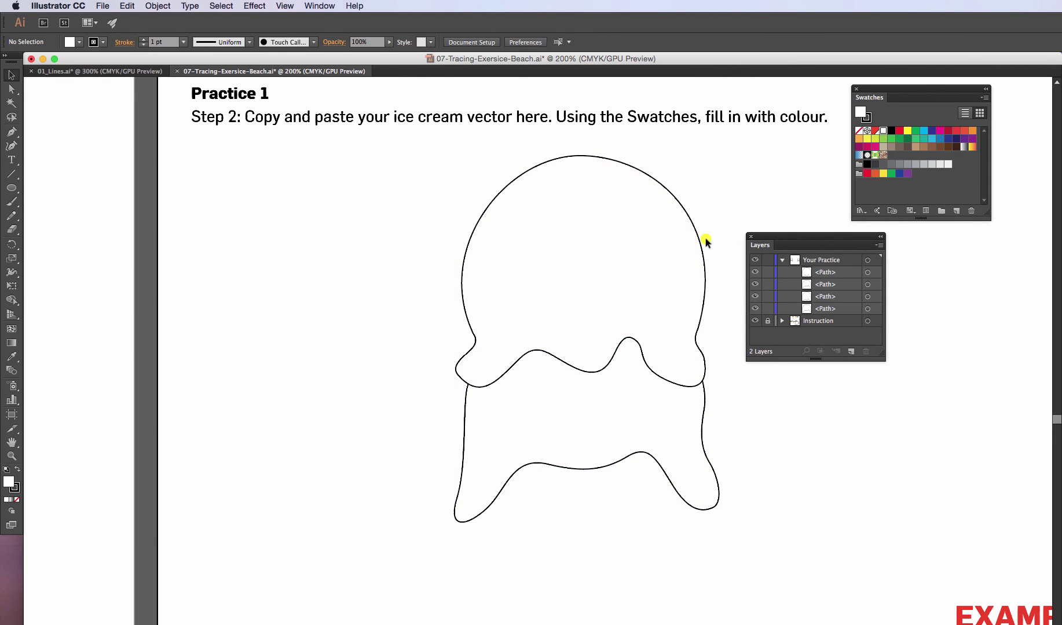
- Fill the top scoop on the Step 2 artboard with the magenta swatch and remove its stroke
{"action": "left_click", "coordinate": [699, 239]}
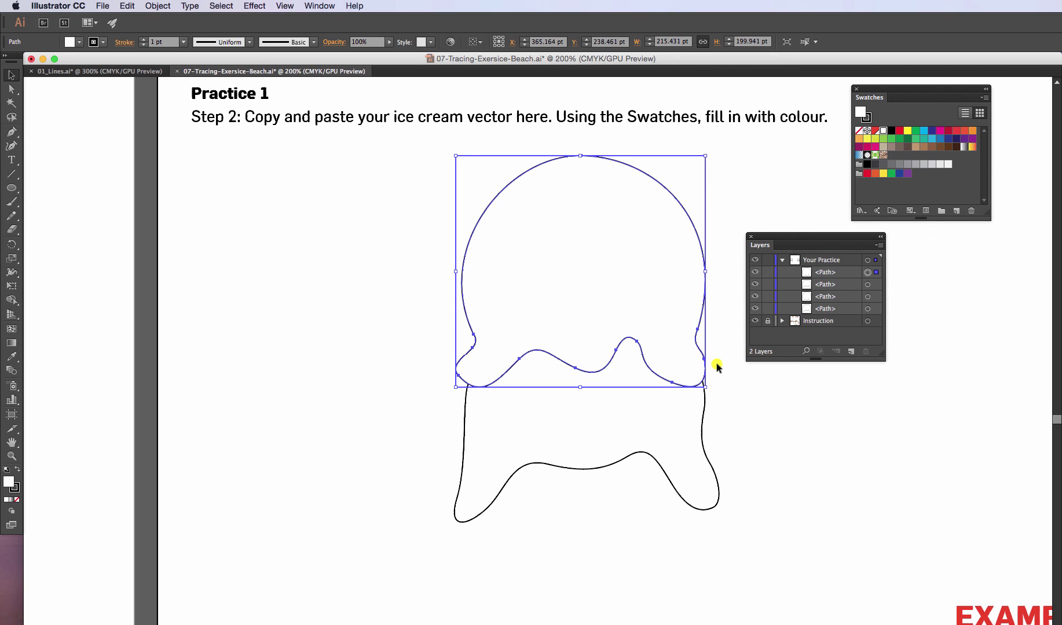
{"action": "left_click", "coordinate": [940, 131]}
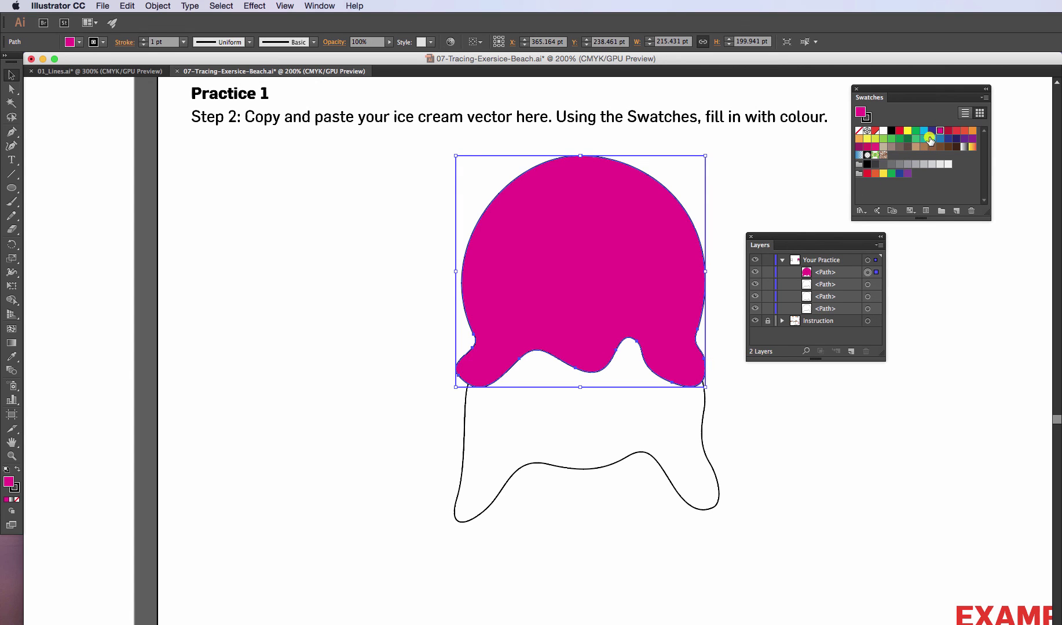
{"action": "left_click", "coordinate": [867, 119]}
{"action": "left_click", "coordinate": [859, 132]}
- Fill the second scoop on the Step 2 artboard with the light brown swatch, remove its stroke and deselect it
{"action": "left_click", "coordinate": [701, 429]}
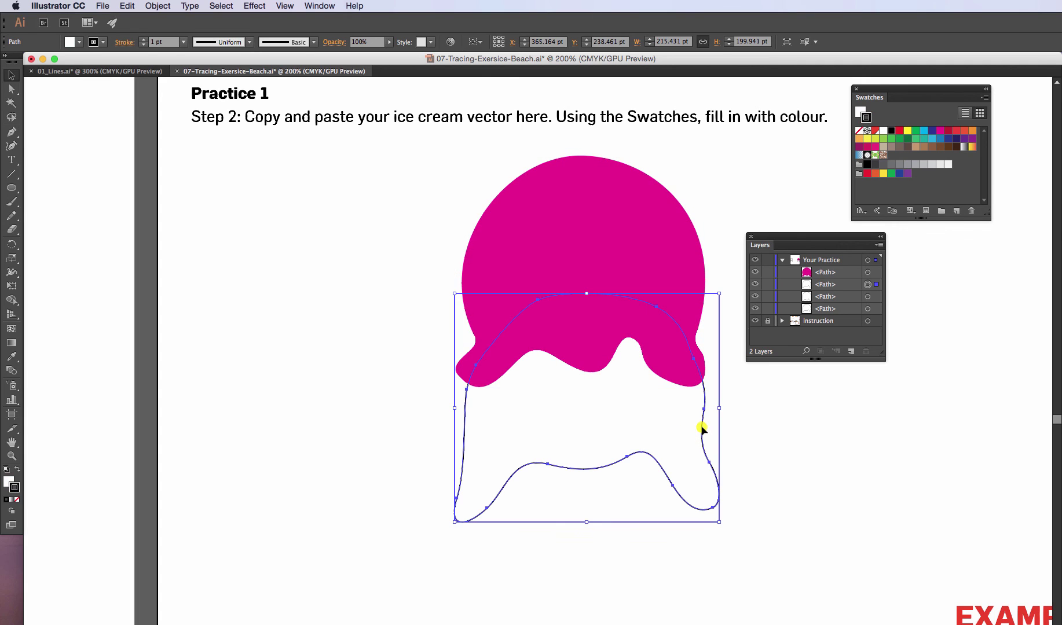
{"action": "left_click", "coordinate": [916, 147]}
{"action": "left_click", "coordinate": [863, 113]}
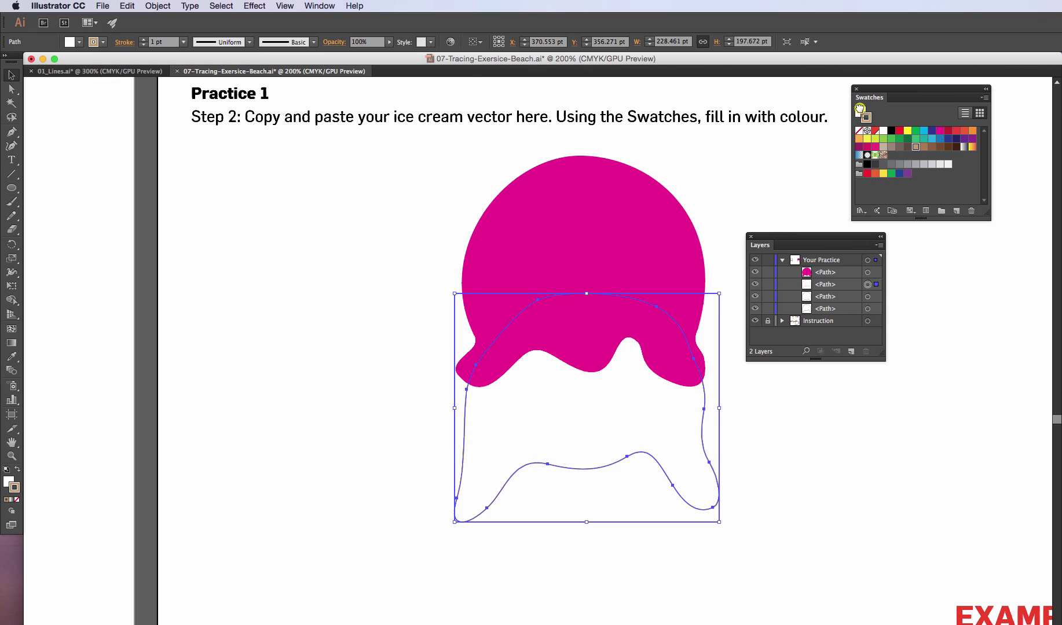
{"action": "left_click", "coordinate": [860, 109]}
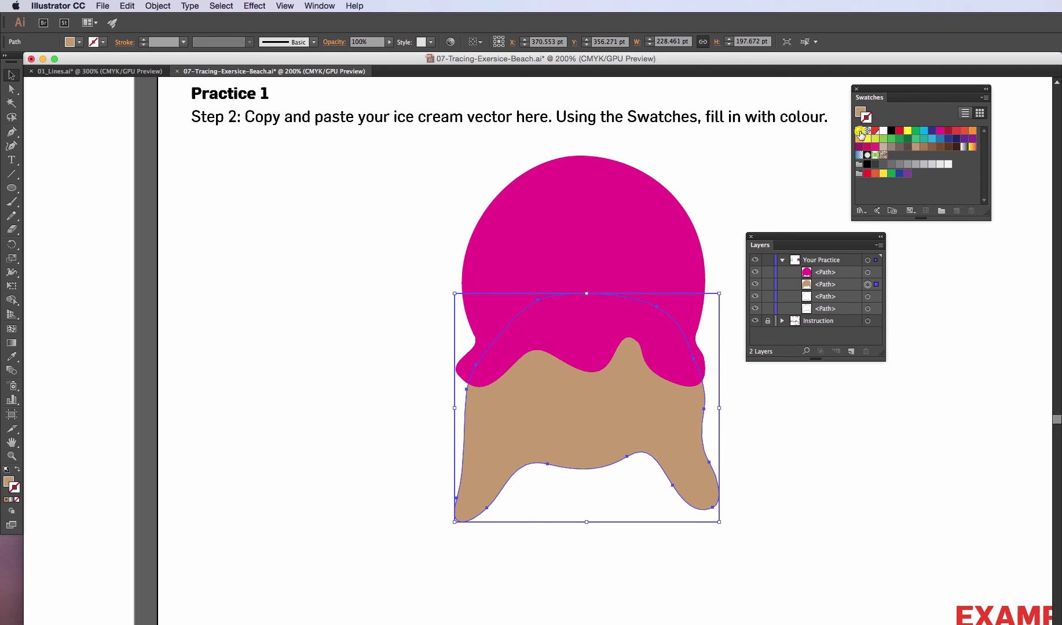
{"action": "left_click", "coordinate": [770, 322]}
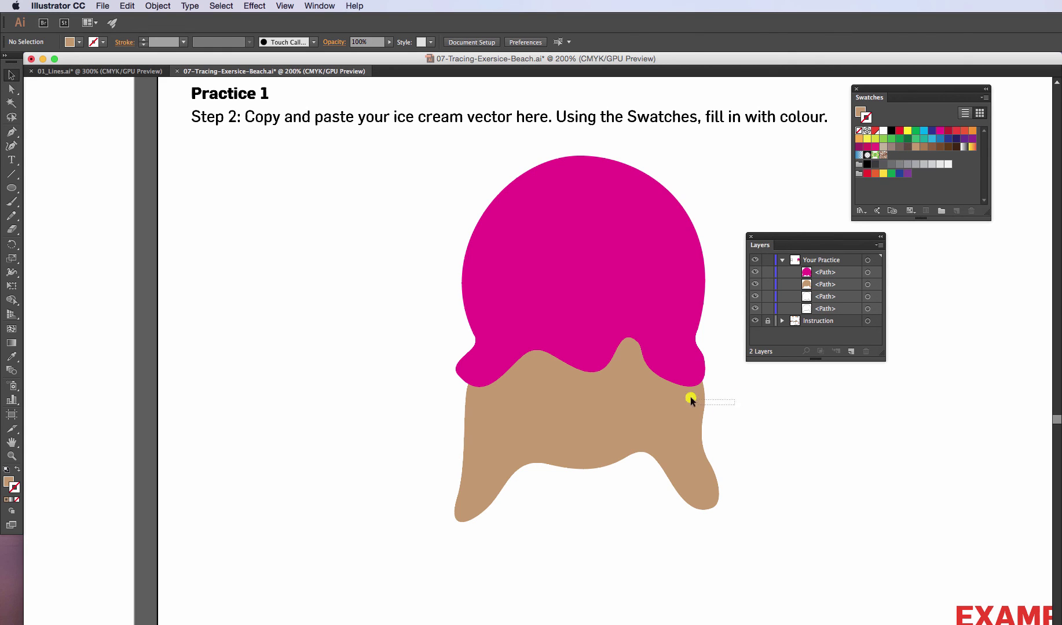
- Inspect the overlapping scoop outlines on the tracing artboard by selecting both, deselect them and return to the coloured copy
{"action": "left_click_drag", "start_coordinate": [690, 398], "coordinate": [661, 370]}
{"action": "left_click", "coordinate": [347, 308]}
{"action": "scroll", "coordinate": [347, 334], "scroll_direction": "left", "scroll_amount": 10}
{"action": "left_click_drag", "start_coordinate": [434, 374], "coordinate": [333, 290]}
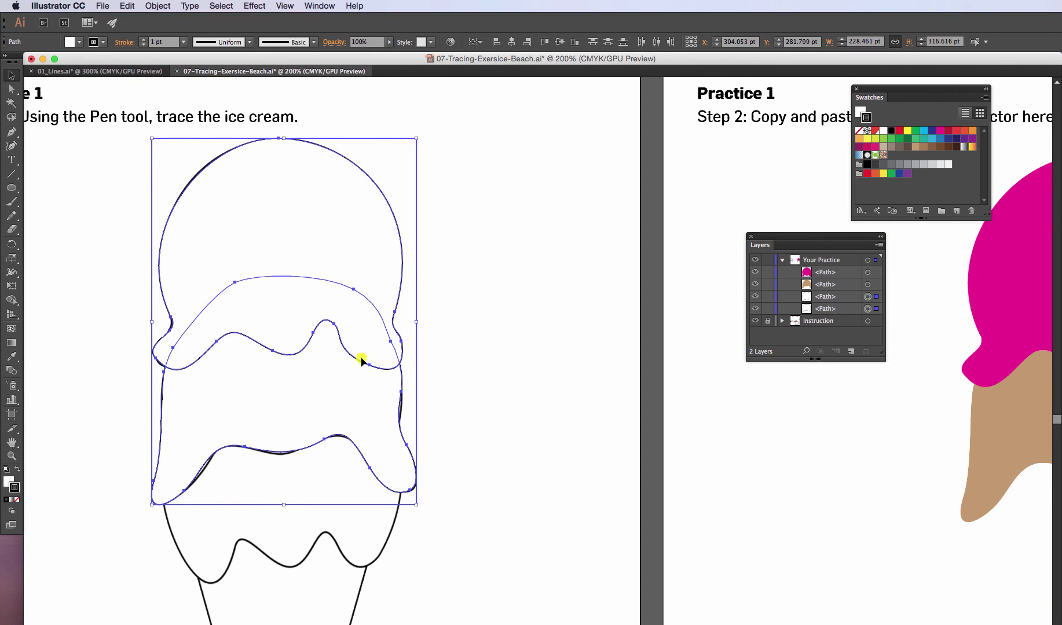
{"action": "left_click", "coordinate": [483, 349]}
{"action": "scroll", "coordinate": [536, 347], "scroll_direction": "right", "scroll_amount": 10}
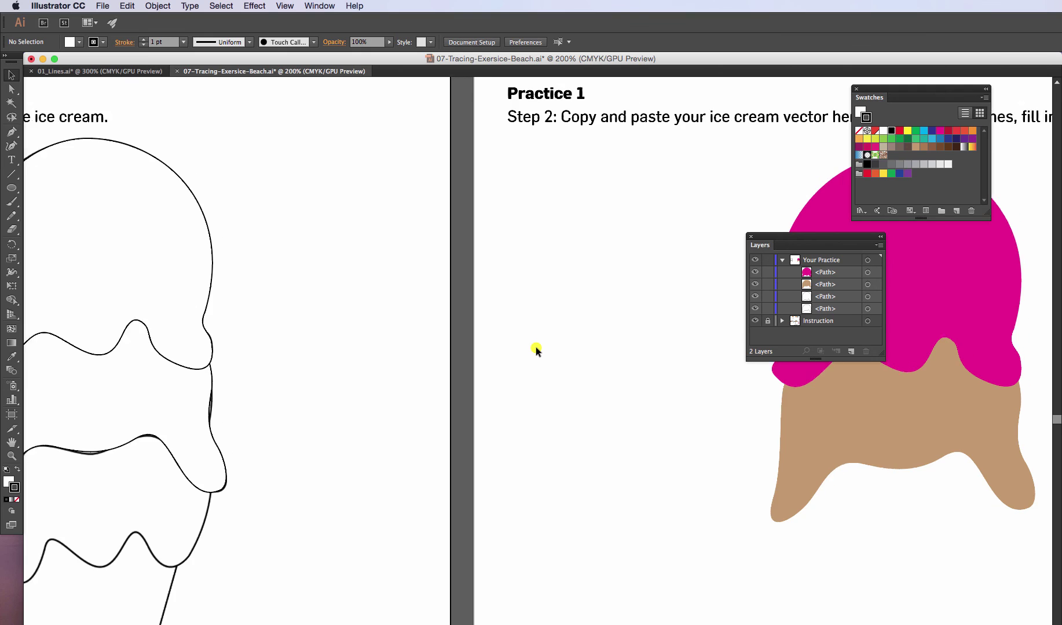
{"action": "scroll", "coordinate": [536, 347], "scroll_direction": "right", "scroll_amount": 10}
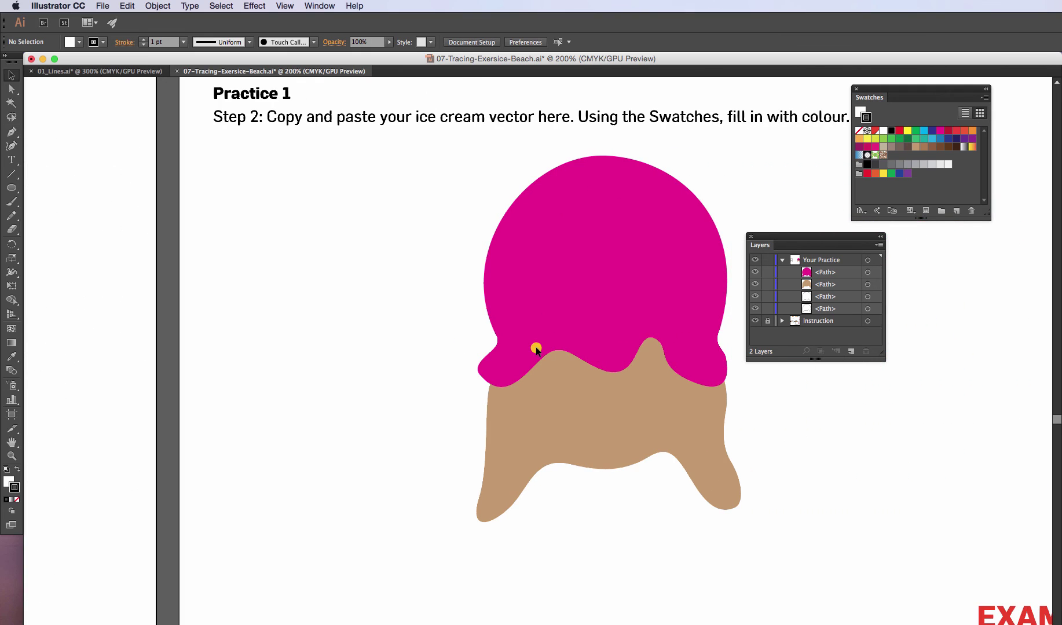